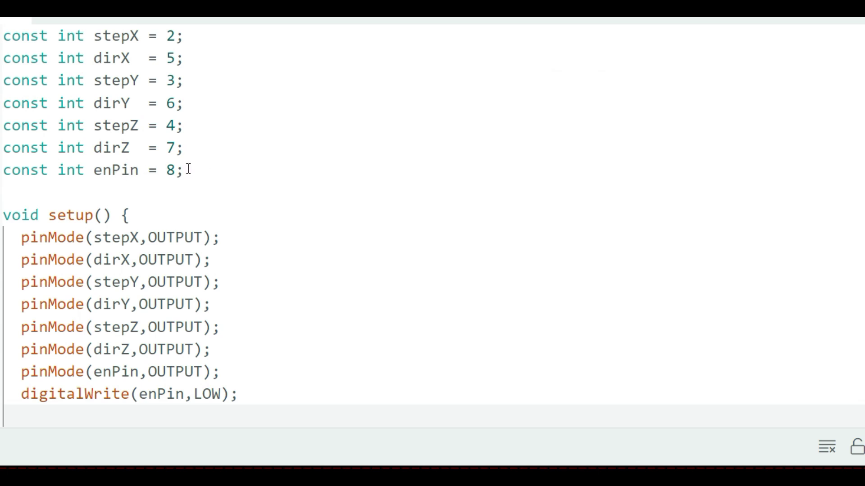
pyautogui.scroll(-2, 239, 161)
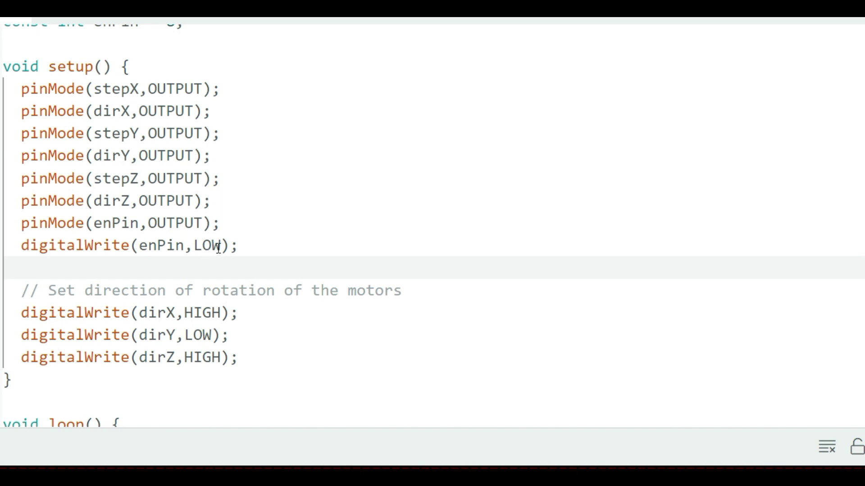
pyautogui.scroll(-5, 265, 245)
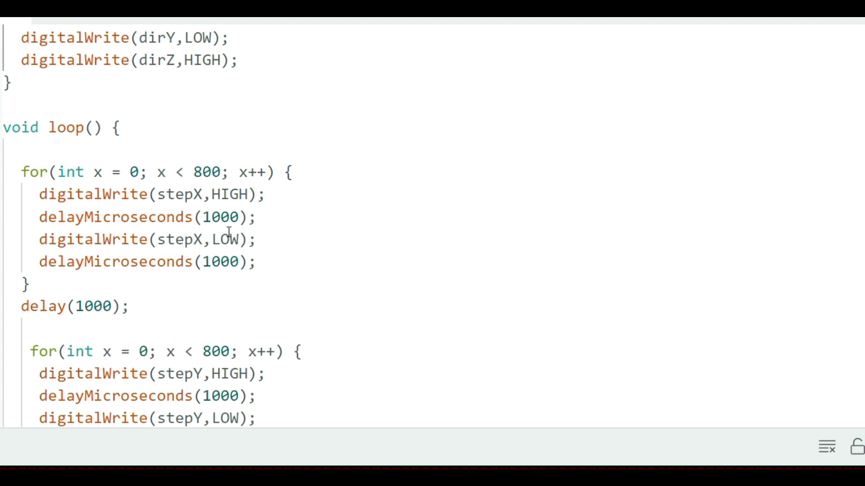
pyautogui.scroll(-1, 266, 232)
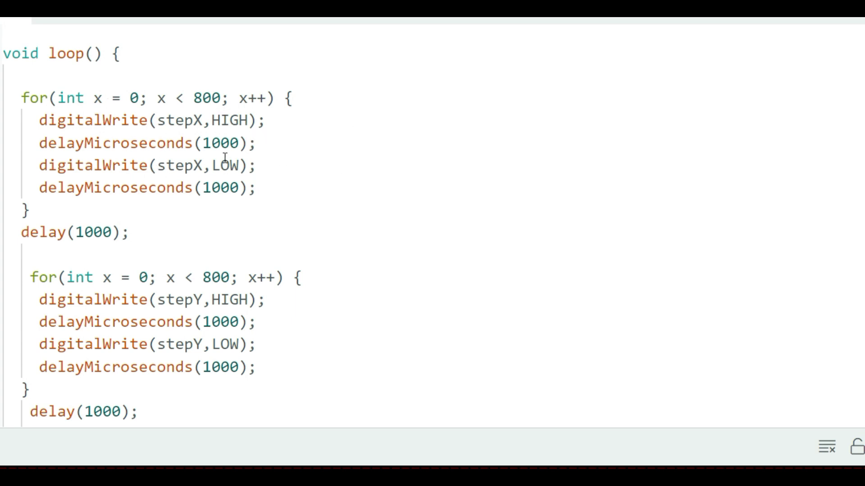
pyautogui.scroll(-3, 240, 164)
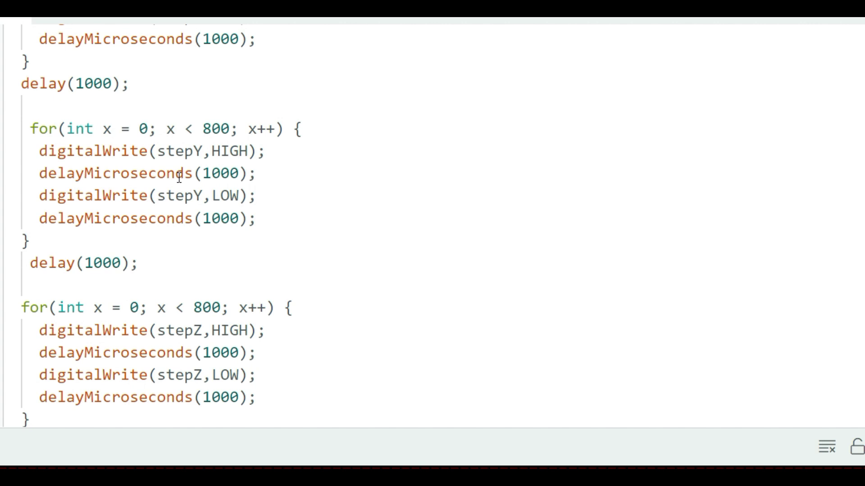
pyautogui.scroll(-2, 252, 303)
pyautogui.scroll(5, 271, 303)
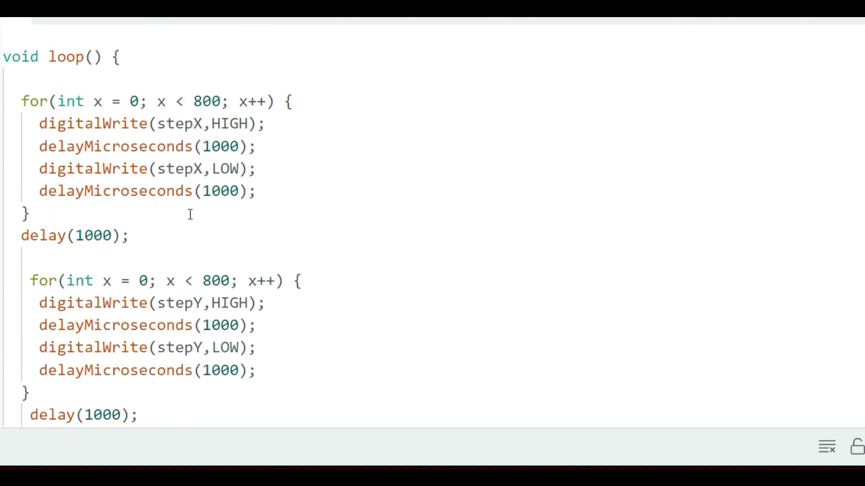
pyautogui.scroll(-2, 152, 238)
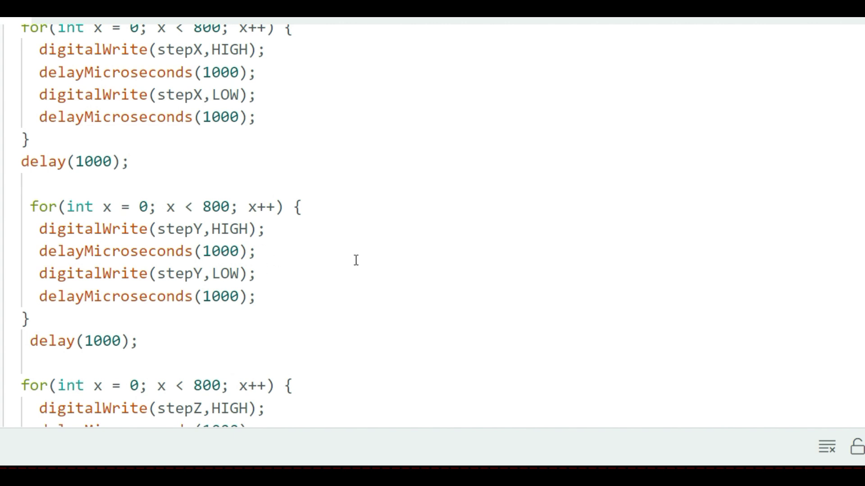
pyautogui.scroll(-4, 356, 259)
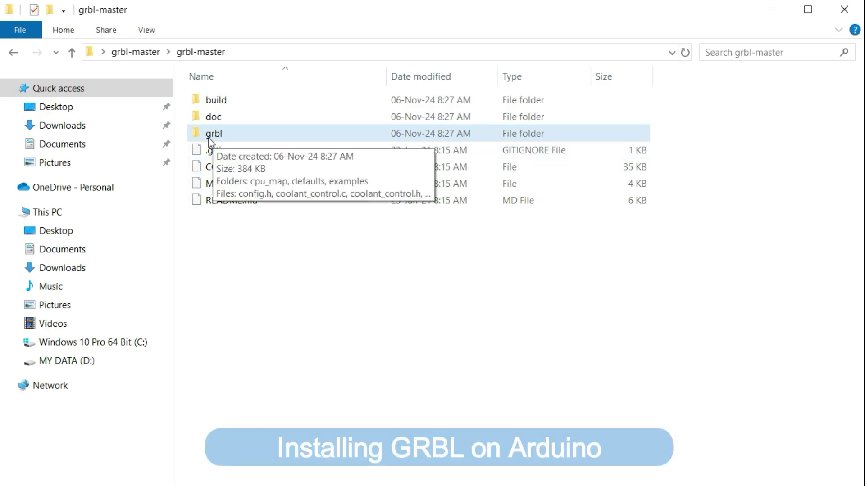
# - Copy the grbl folder from grbl-master into Documents > Arduino > libraries
pyautogui.rightClick(226, 135)
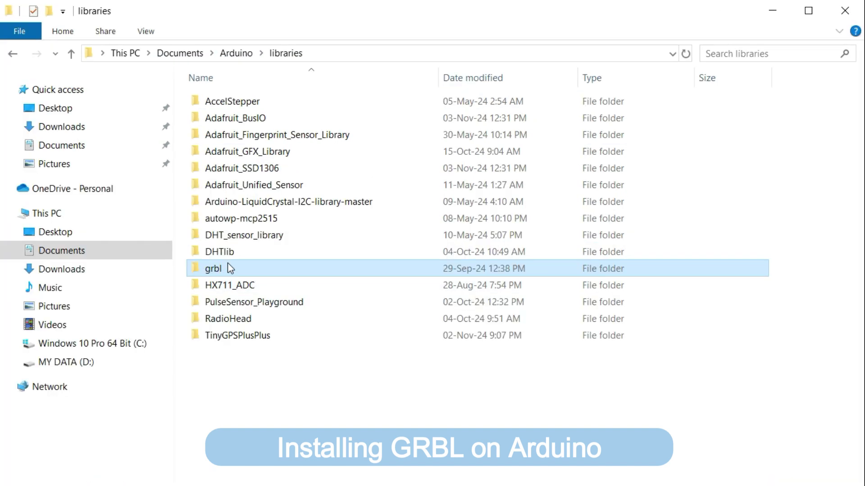
pyautogui.moveTo(227, 272)
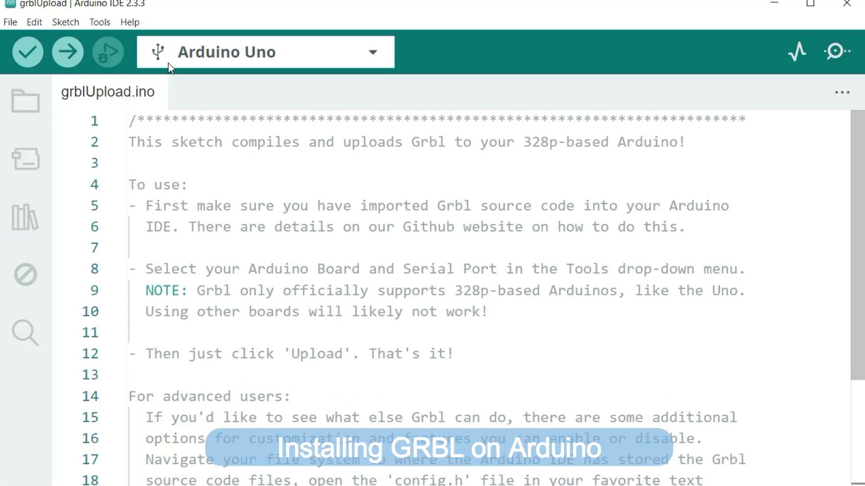
# - Open the grblUpload example sketch from the grbl library's examples
pyautogui.click(10, 22)
pyautogui.moveTo(45, 125)
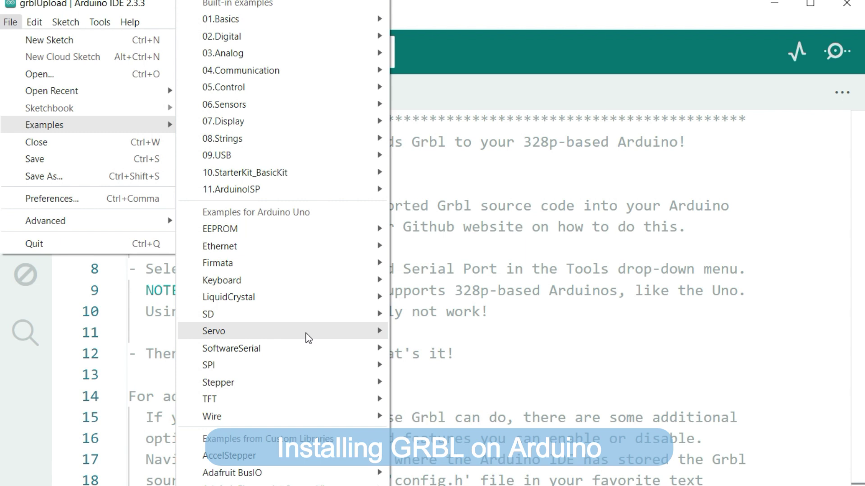
pyautogui.scroll(-2, 306, 338)
pyautogui.moveTo(303, 473)
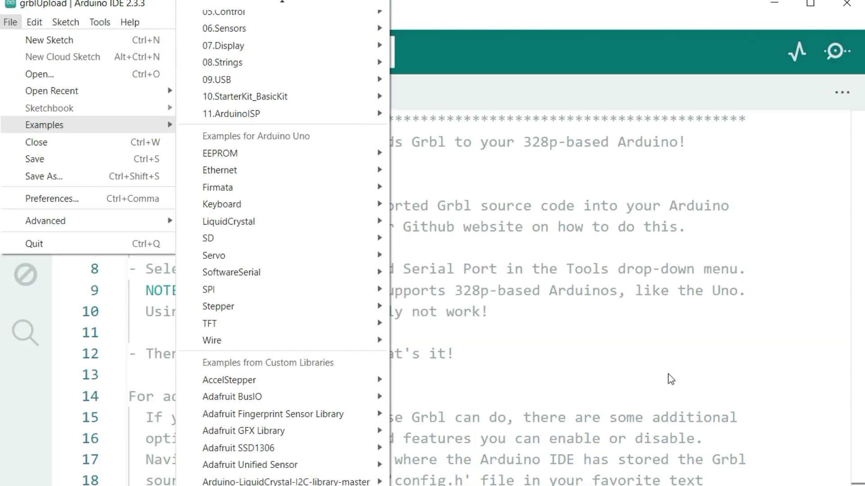
pyautogui.click(435, 471)
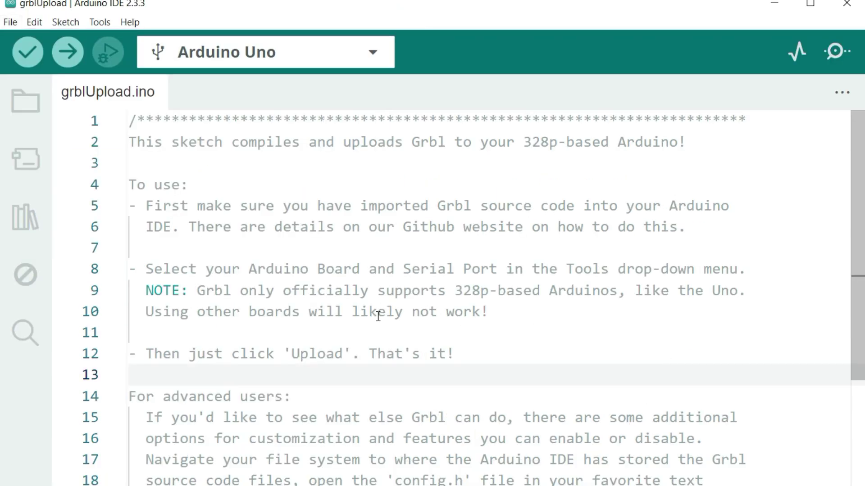
# - Check the #include <grbl.h> line in the grblUpload sketch
pyautogui.scroll(-5, 379, 316)
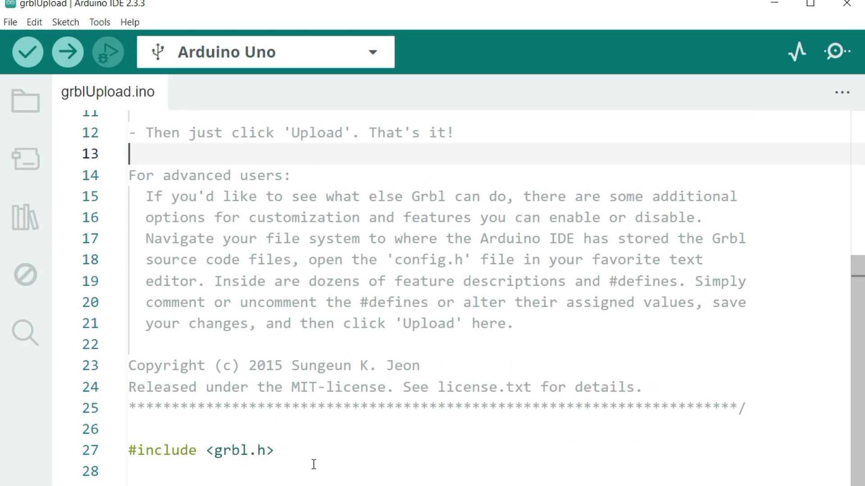
pyautogui.click(299, 450)
pyautogui.hotkey('shift', 'Home')
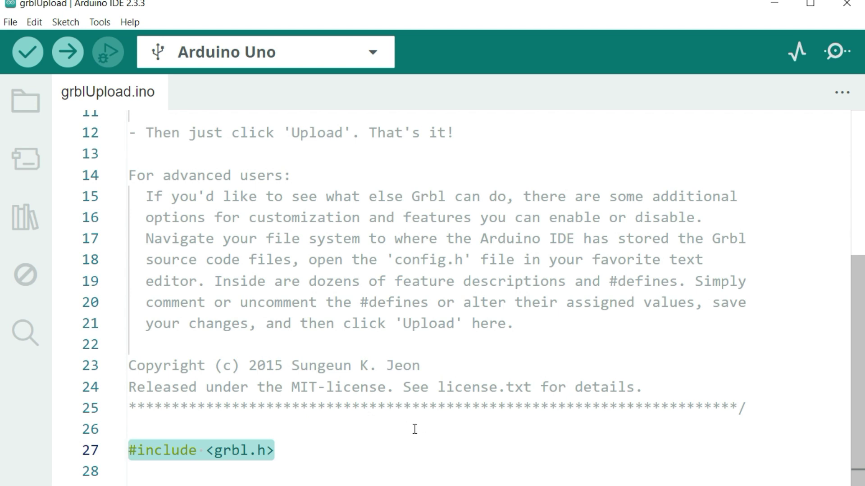
pyautogui.scroll(5, 404, 451)
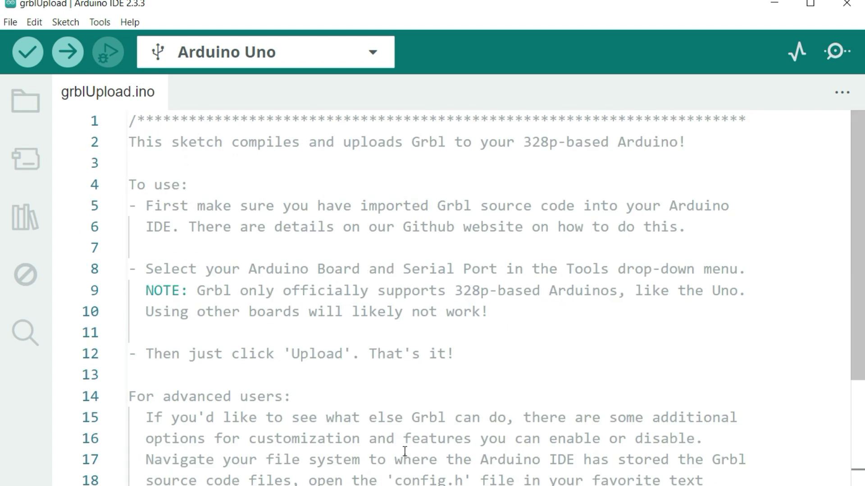
pyautogui.scroll(-5, 405, 450)
pyautogui.click(357, 454)
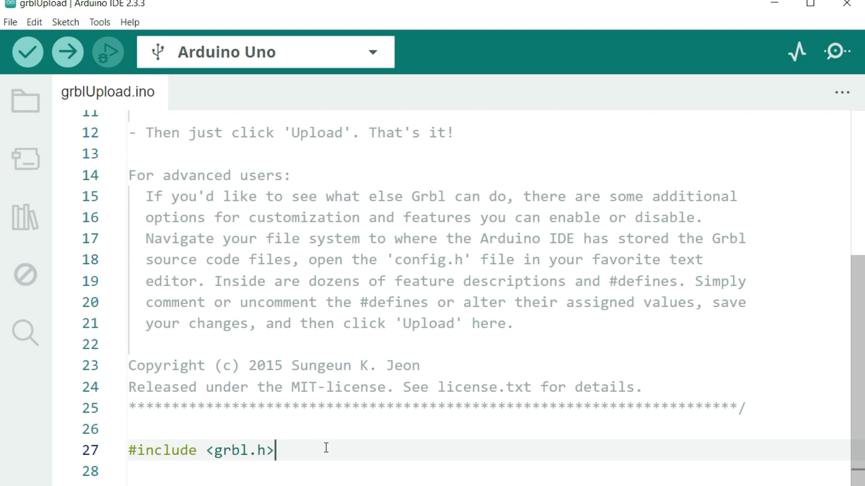
pyautogui.scroll(5, 329, 439)
pyautogui.scroll(-5, 303, 296)
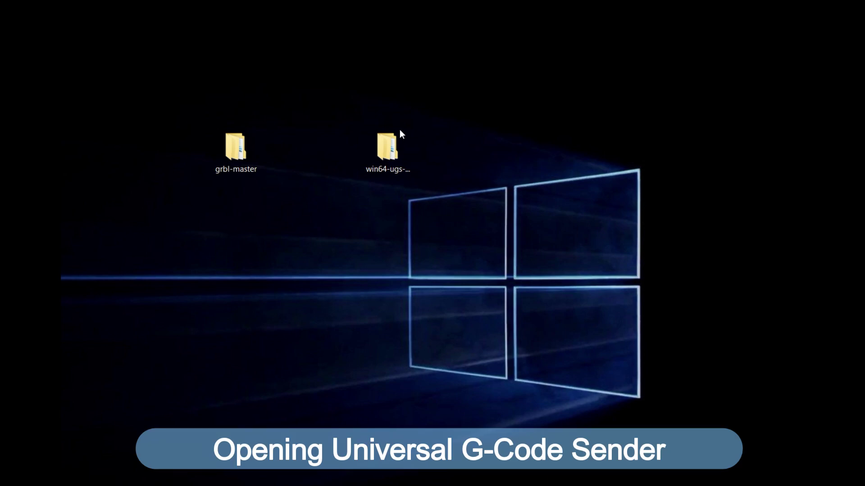
# - Launch ugsplatform64.exe from the win64-ugs > ugsplatform-win > bin folder
pyautogui.doubleClick(388, 148)
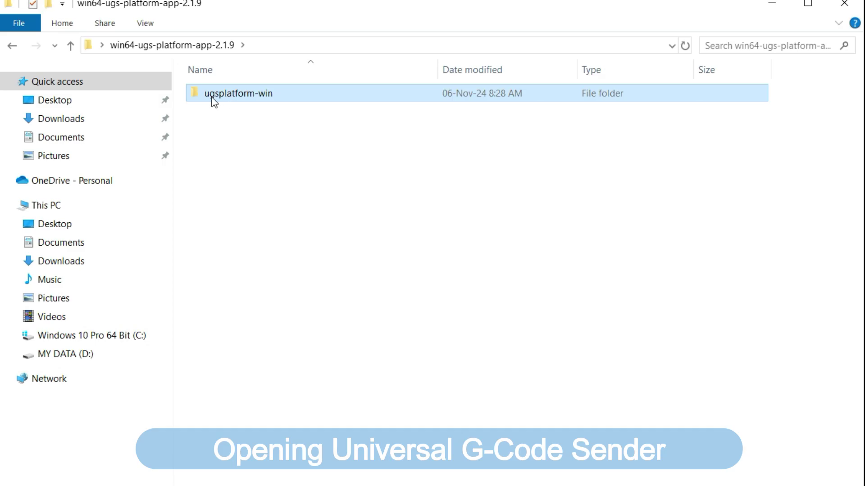
pyautogui.doubleClick(237, 95)
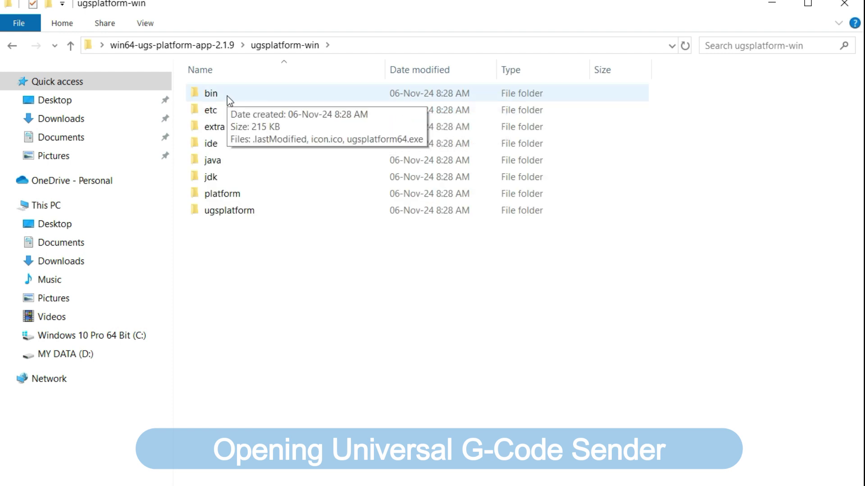
pyautogui.doubleClick(227, 96)
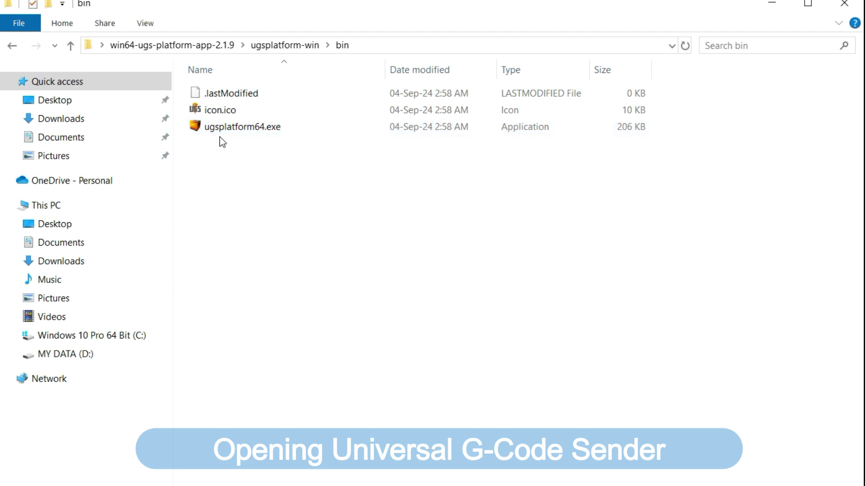
pyautogui.doubleClick(241, 130)
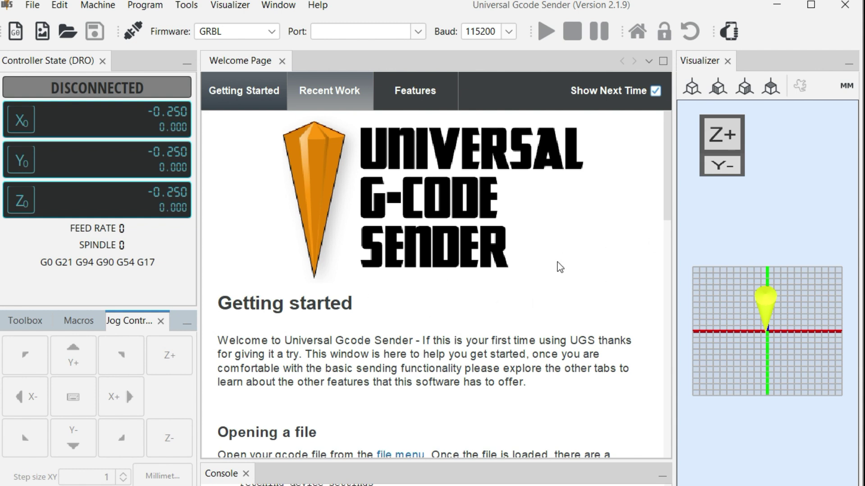
# - Choose GRBL firmware, port Arduino Uno (COM8) and 115200 baud, then connect
pyautogui.click(490, 270)
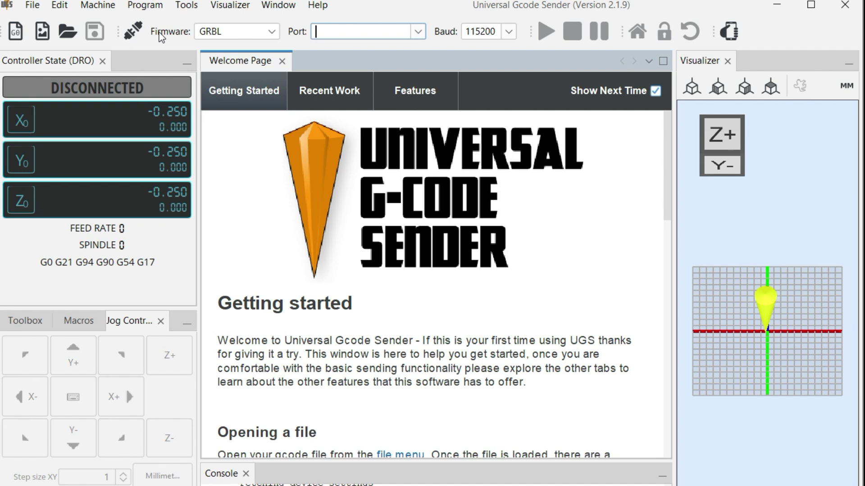
pyautogui.click(271, 31)
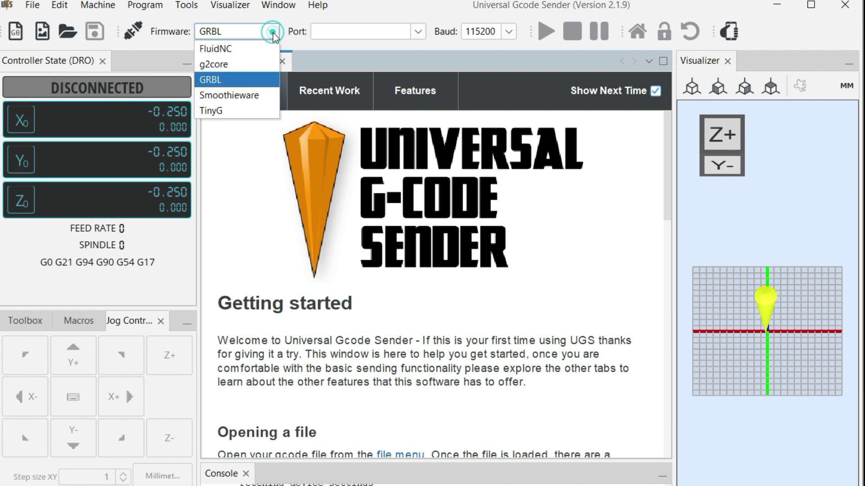
pyautogui.click(241, 80)
pyautogui.click(418, 31)
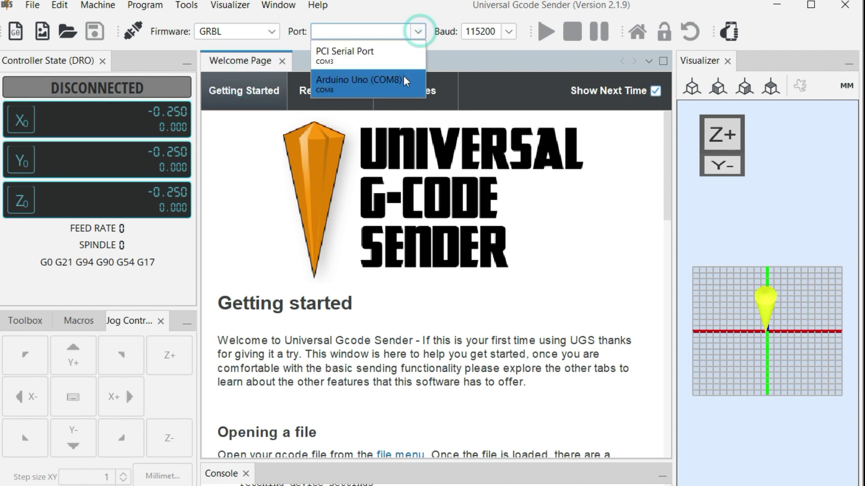
pyautogui.click(398, 86)
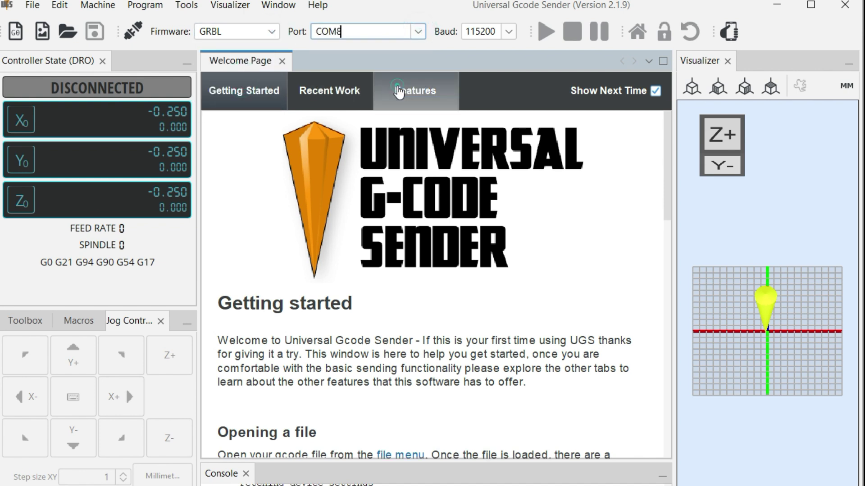
pyautogui.click(509, 32)
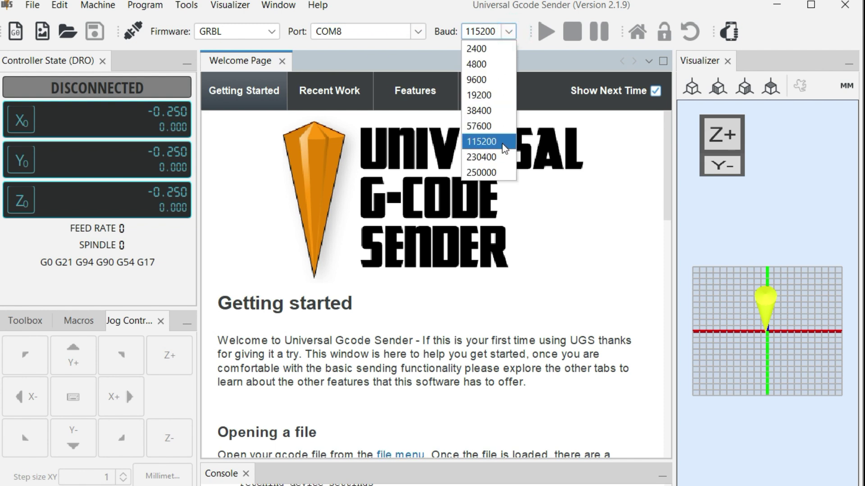
pyautogui.click(350, 69)
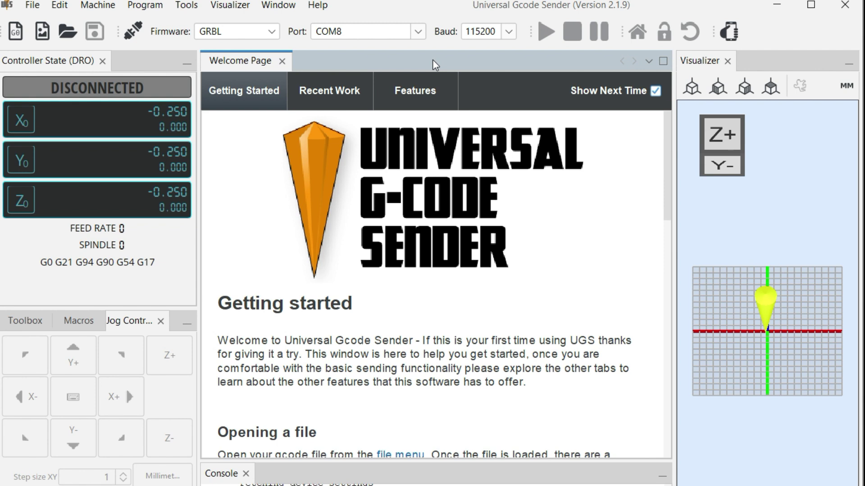
pyautogui.click(132, 35)
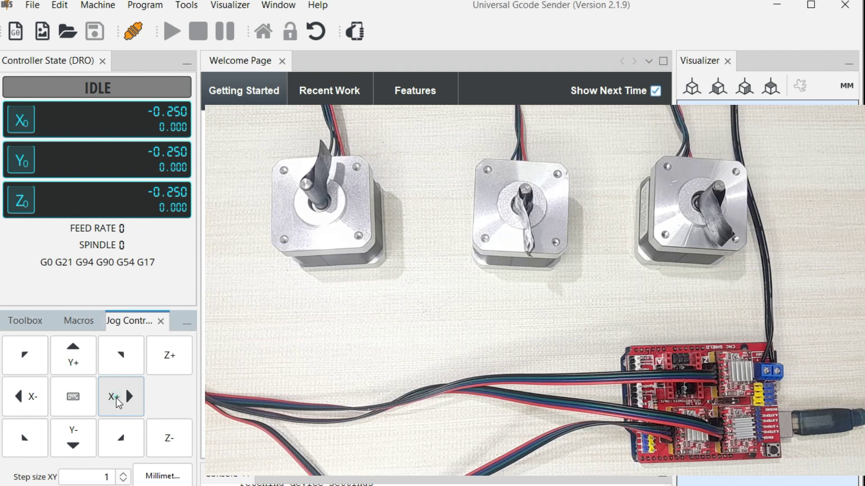
# - Jog X, Y and Z each one step positive and back negative
pyautogui.click(121, 402)
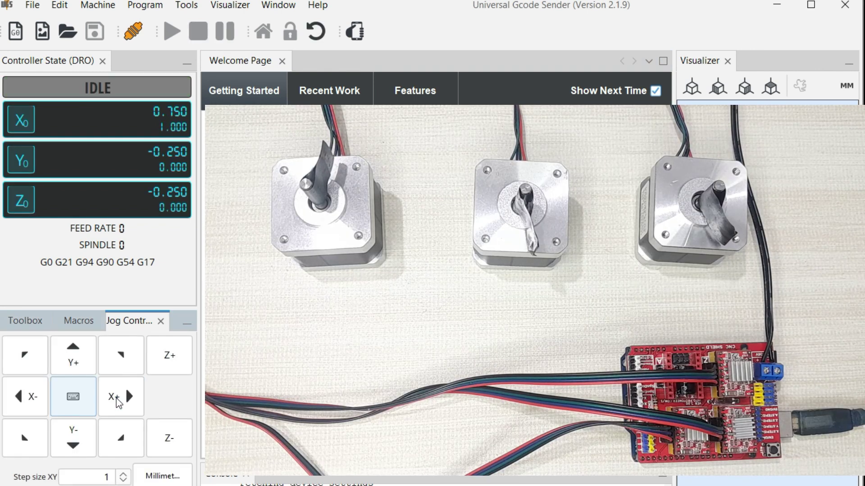
pyautogui.click(31, 406)
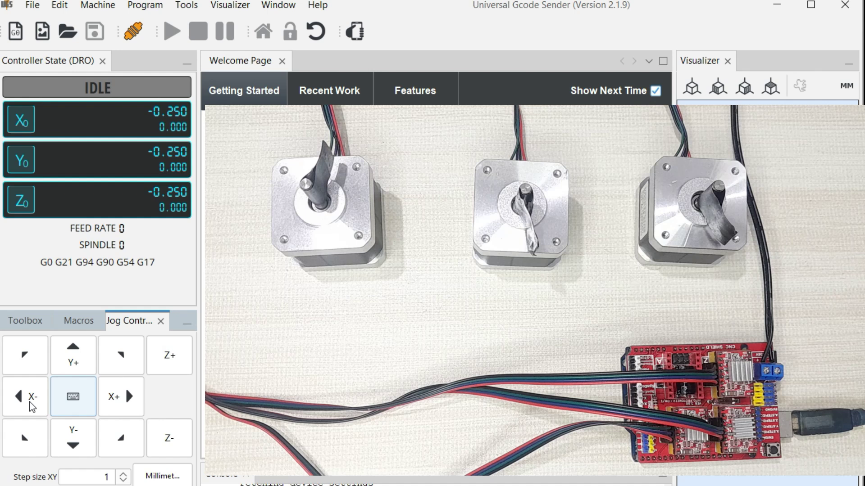
pyautogui.click(75, 359)
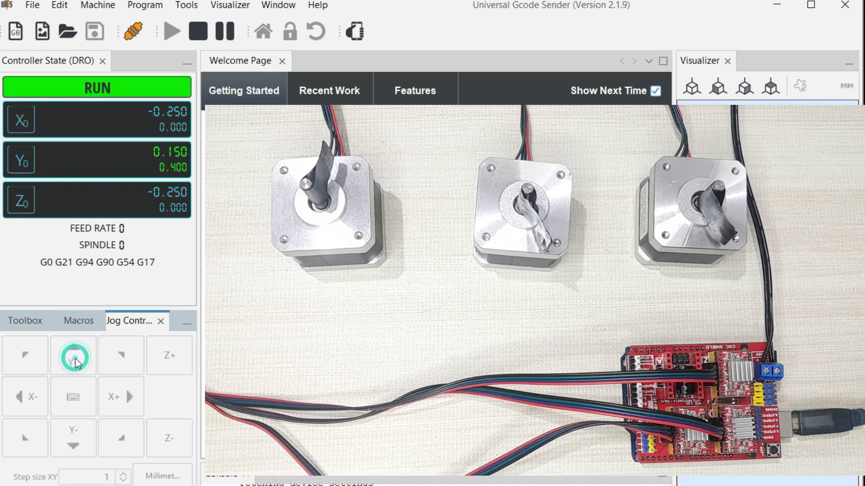
pyautogui.click(73, 439)
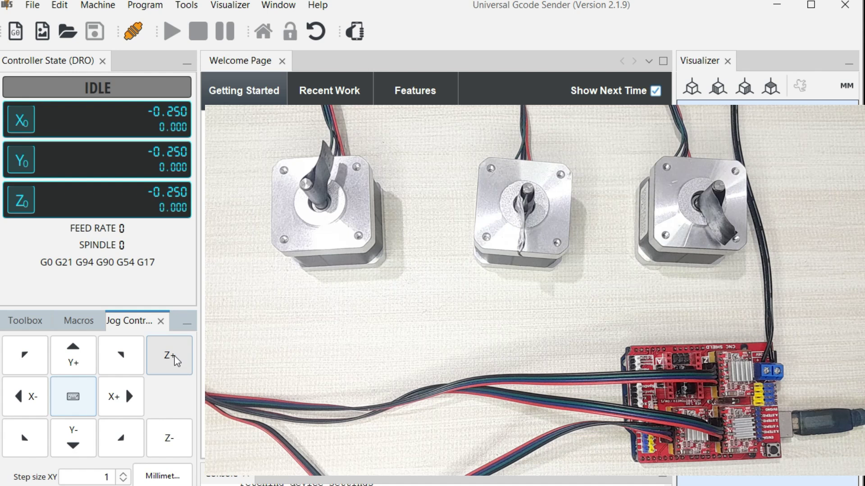
pyautogui.click(175, 356)
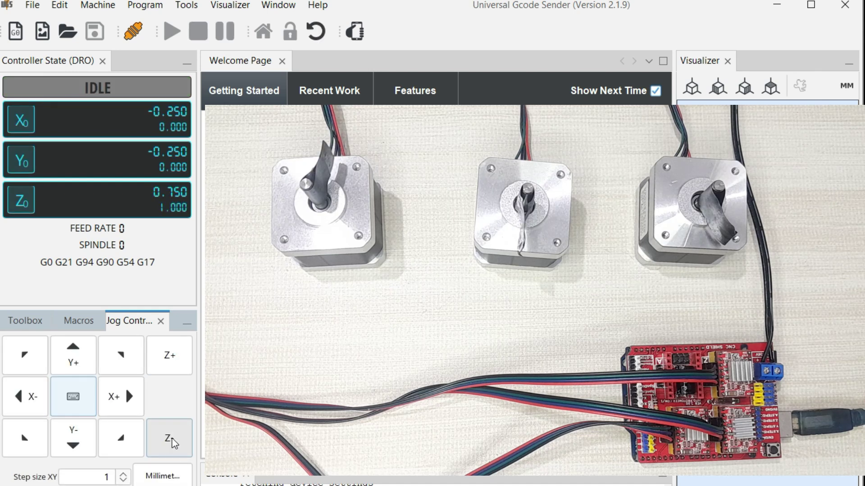
pyautogui.click(174, 444)
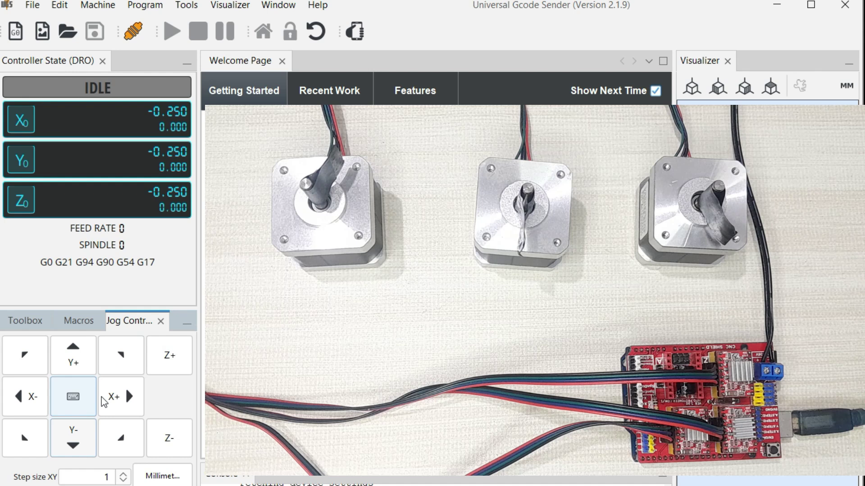
# - Jog X and Y diagonally both ways, plus extra Y steps forward and back
pyautogui.click(128, 357)
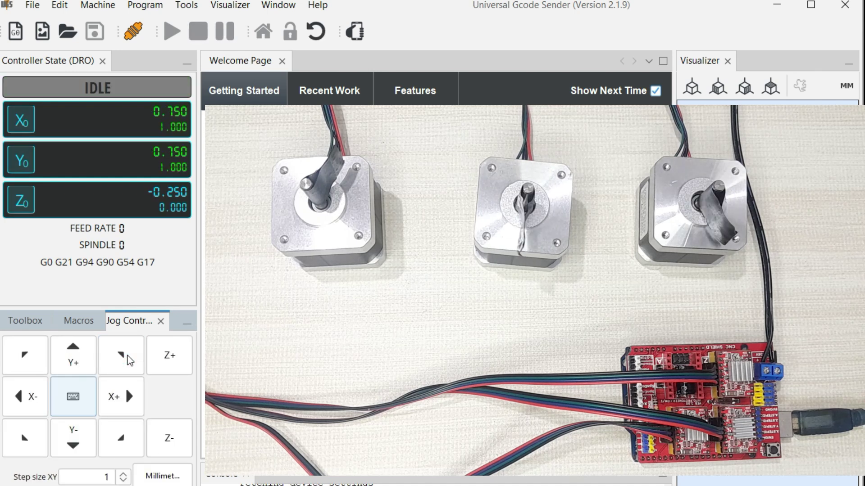
pyautogui.click(26, 440)
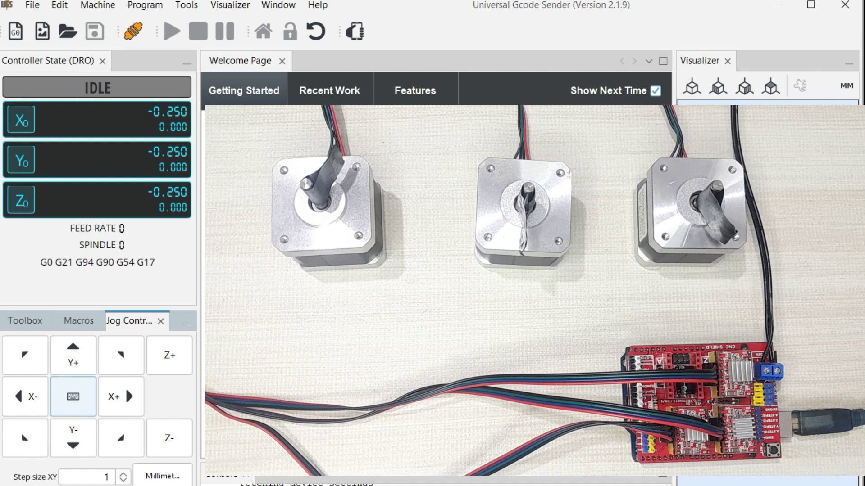
pyautogui.click(73, 355)
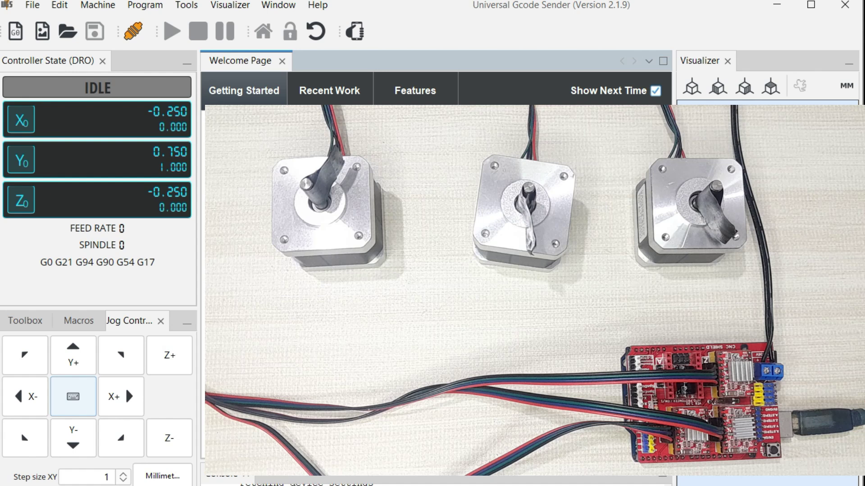
pyautogui.click(23, 396)
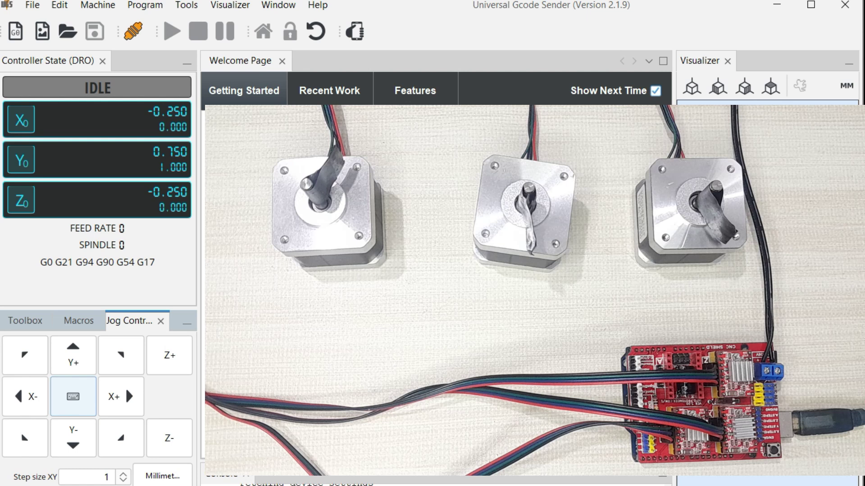
pyautogui.click(67, 439)
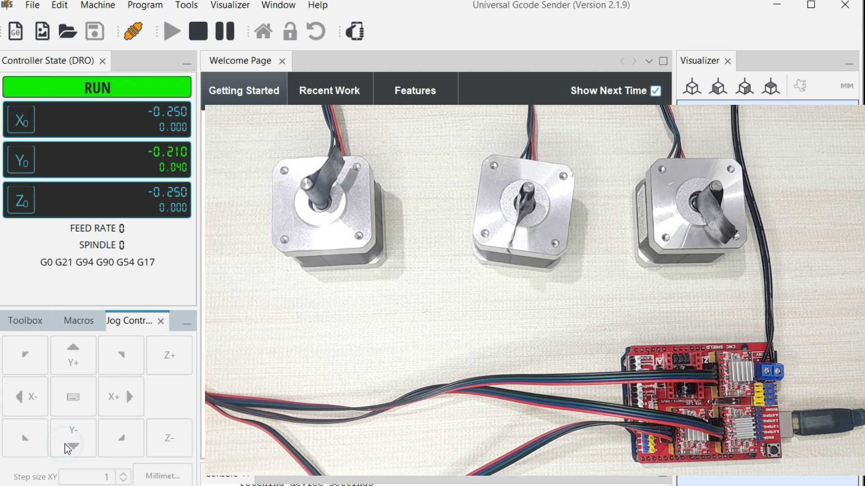
pyautogui.click(92, 360)
pyautogui.click(28, 360)
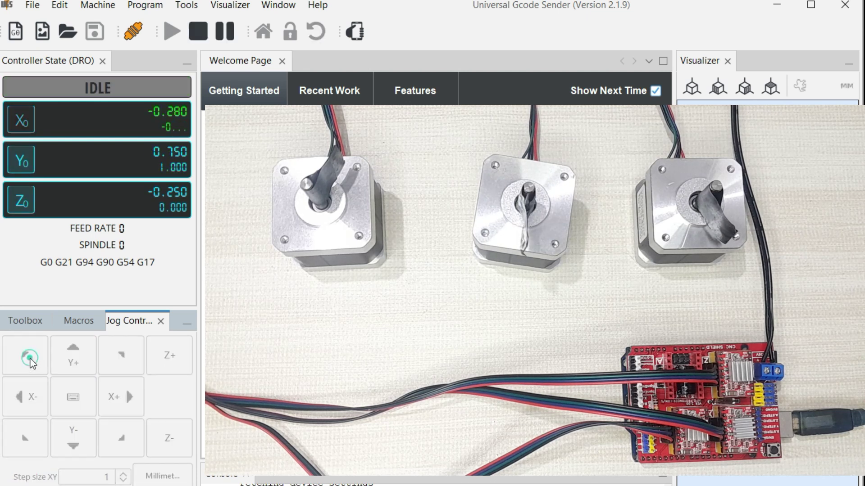